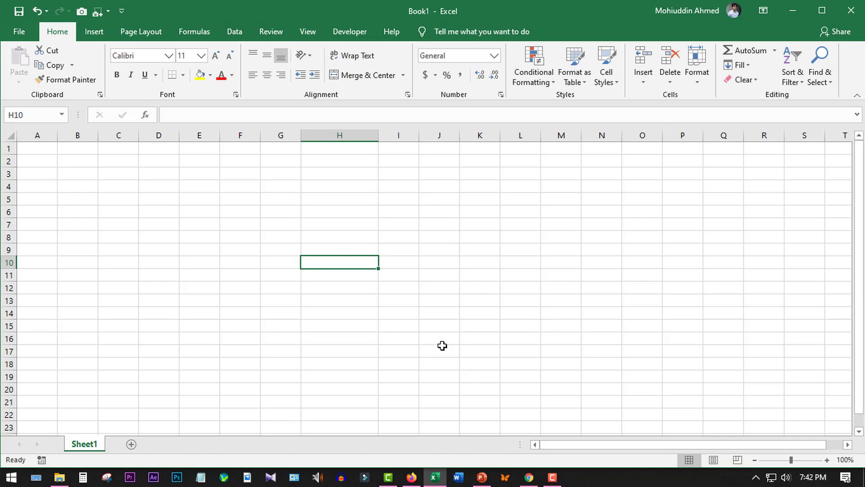
Review the 'barcode font code 39' results and open BizFonts' 'Free Code 39 Barcode Font Download' page
{"action": "left_click", "coordinate": [529, 476]}
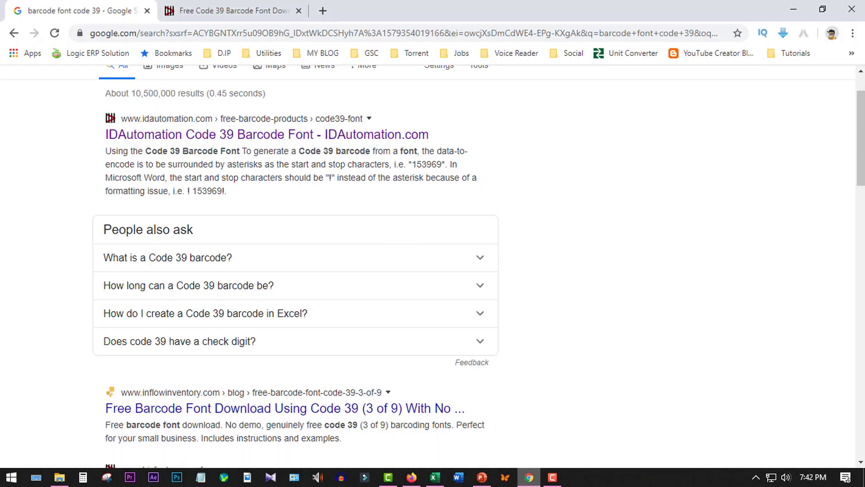
{"action": "scroll", "coordinate": [330, 311], "scroll_direction": "up", "scroll_amount": 2}
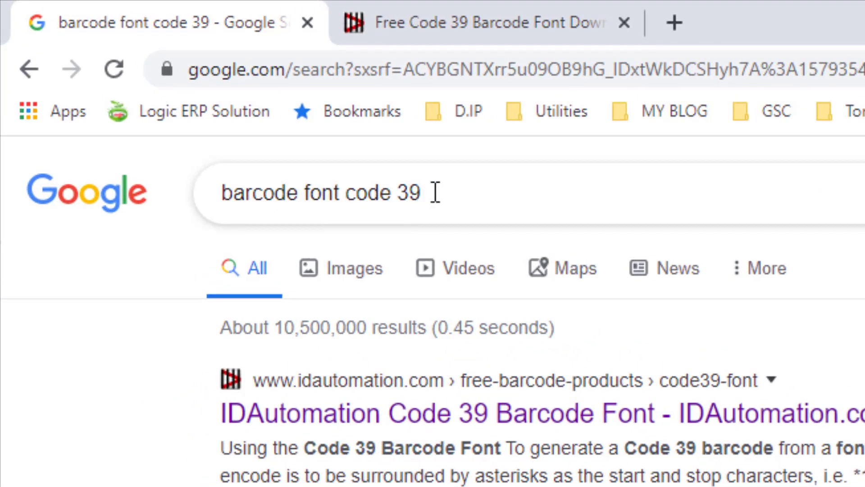
{"action": "left_click", "coordinate": [315, 193]}
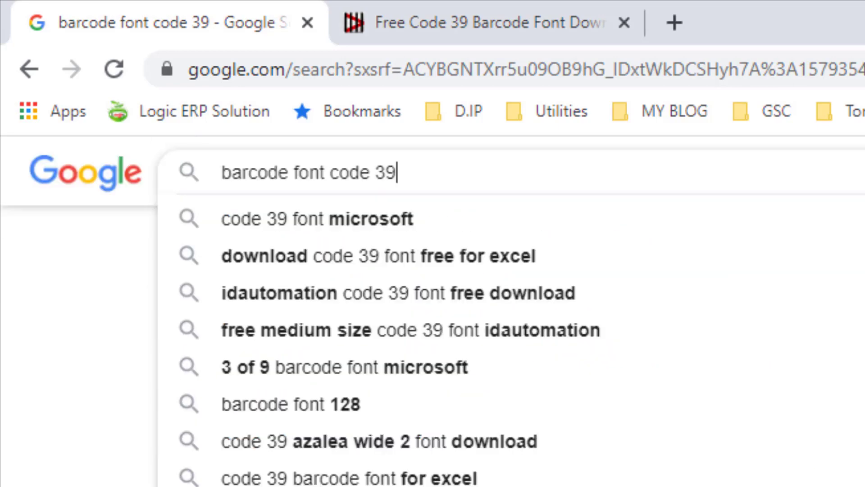
{"action": "scroll", "coordinate": [237, 289], "scroll_direction": "down", "scroll_amount": 3}
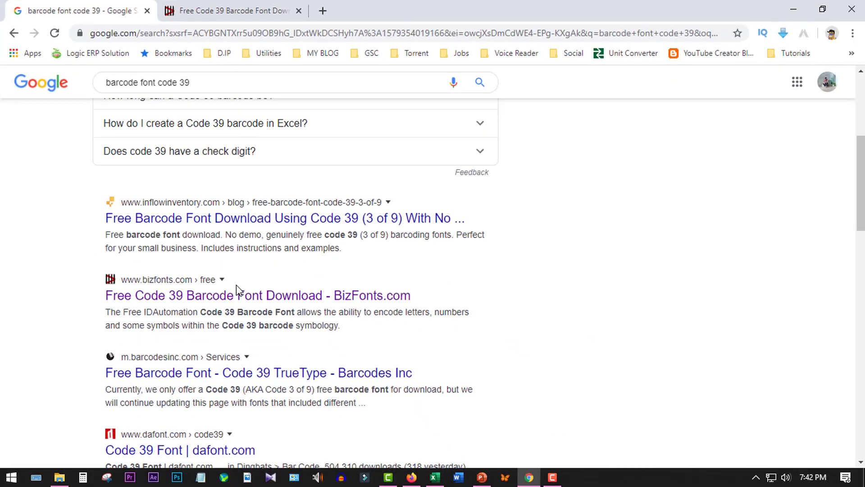
{"action": "scroll", "coordinate": [237, 289], "scroll_direction": "down", "scroll_amount": 1}
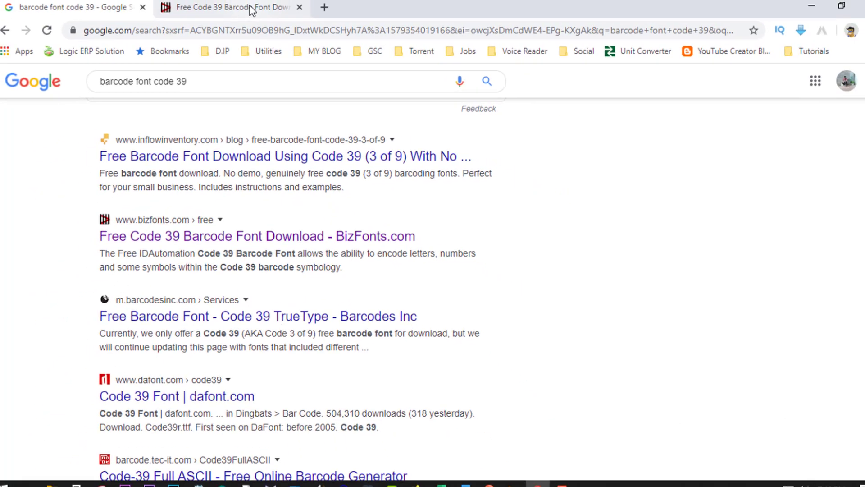
Download IDAutomationCode39.zip (392 KB) through the IDAutomation.com link on the BizFonts page
{"action": "left_click", "coordinate": [226, 11]}
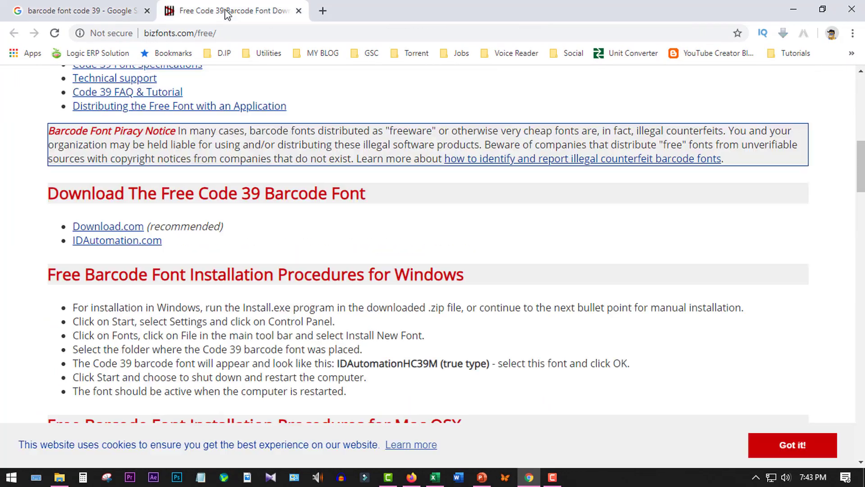
{"action": "scroll", "coordinate": [261, 231], "scroll_direction": "down", "scroll_amount": 1}
{"action": "scroll", "coordinate": [262, 232], "scroll_direction": "up", "scroll_amount": 2}
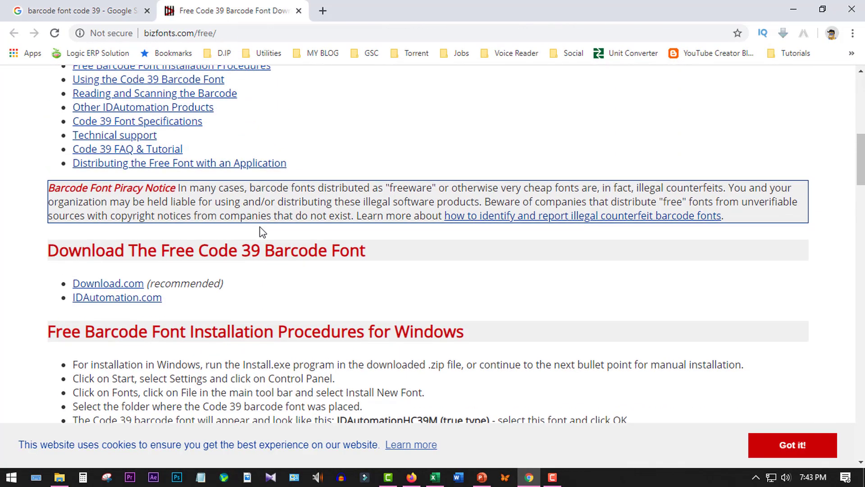
{"action": "scroll", "coordinate": [261, 232], "scroll_direction": "up", "scroll_amount": 3}
{"action": "scroll", "coordinate": [265, 223], "scroll_direction": "up", "scroll_amount": 3}
{"action": "scroll", "coordinate": [268, 216], "scroll_direction": "up", "scroll_amount": 4}
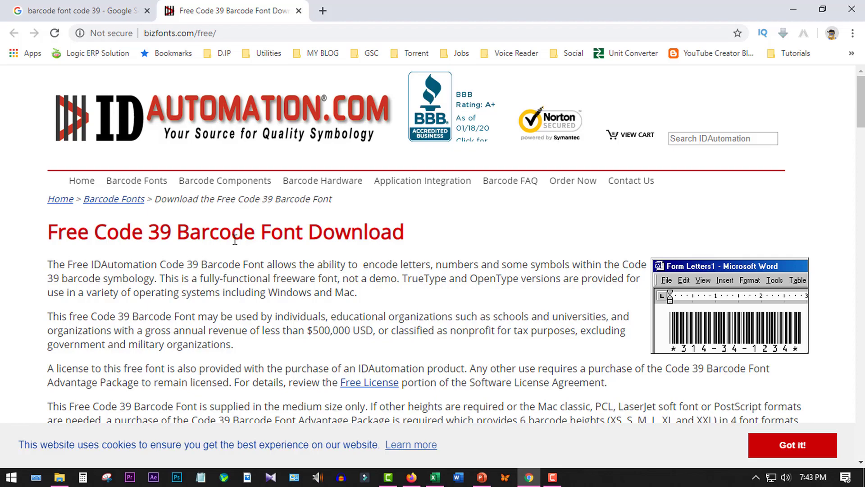
{"action": "scroll", "coordinate": [234, 240], "scroll_direction": "down", "scroll_amount": 4}
{"action": "scroll", "coordinate": [234, 245], "scroll_direction": "down", "scroll_amount": 3}
{"action": "scroll", "coordinate": [234, 246], "scroll_direction": "down", "scroll_amount": 3}
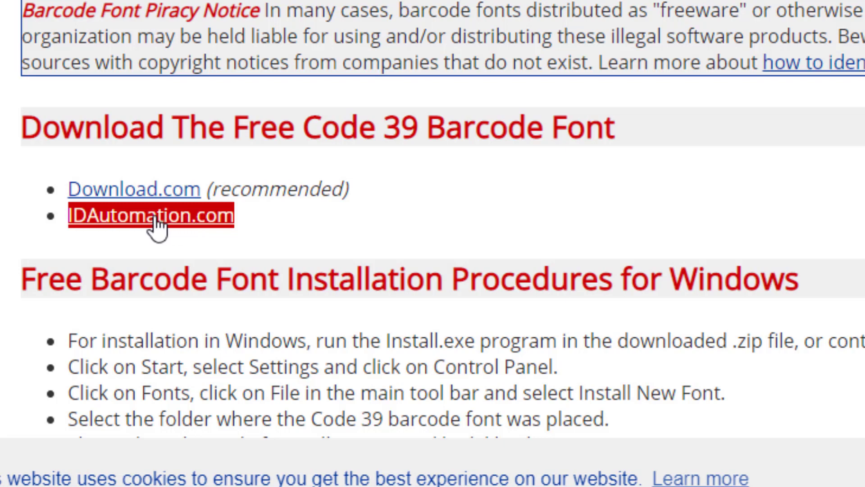
{"action": "left_click", "coordinate": [158, 216]}
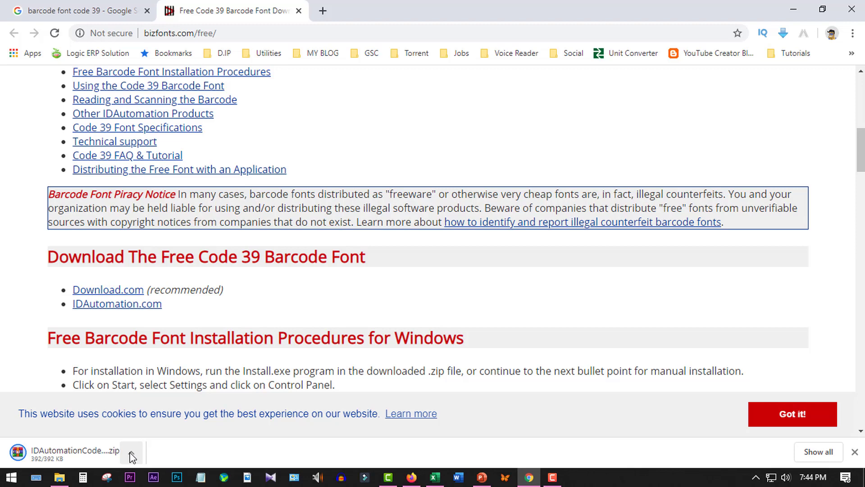
{"action": "left_click", "coordinate": [131, 453]}
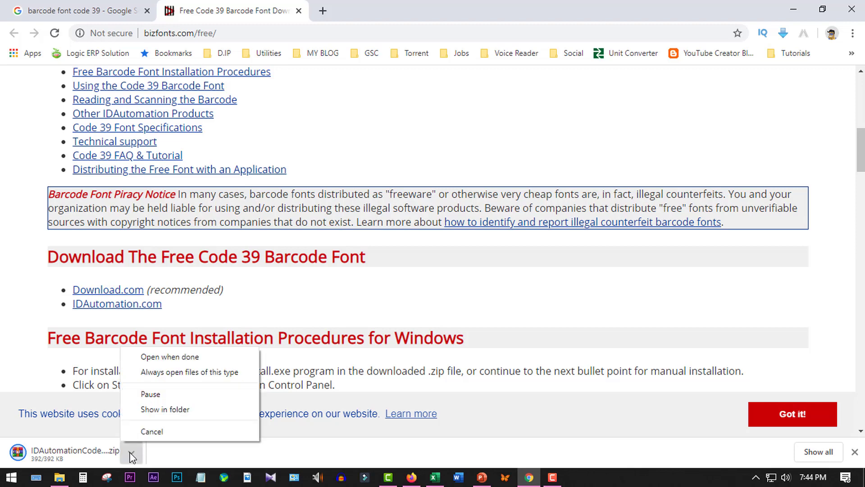
Extract the downloaded IDAutomationCode39 zip to 'IDAutomationCode39 (1)' in its download folder
{"action": "left_click", "coordinate": [165, 410]}
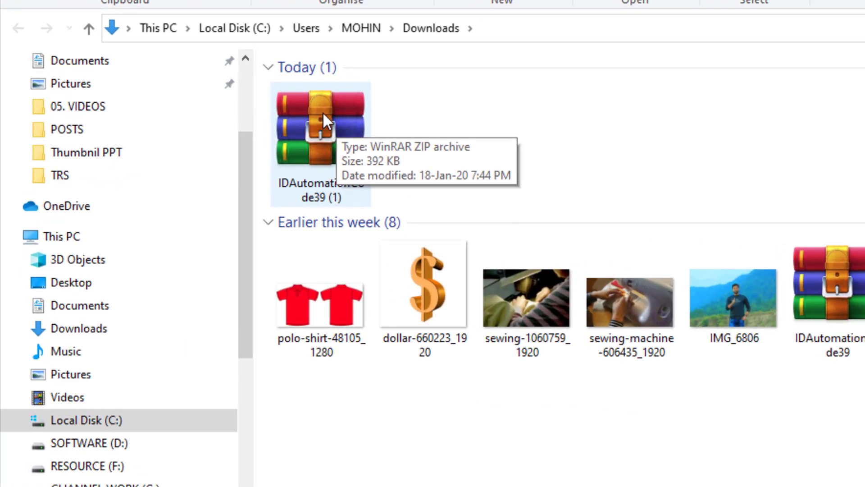
{"action": "left_click", "coordinate": [323, 112]}
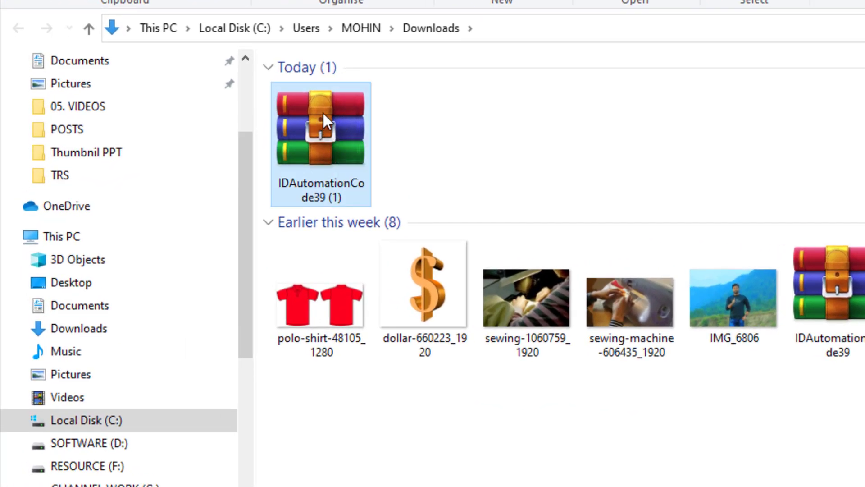
{"action": "right_click", "coordinate": [323, 112]}
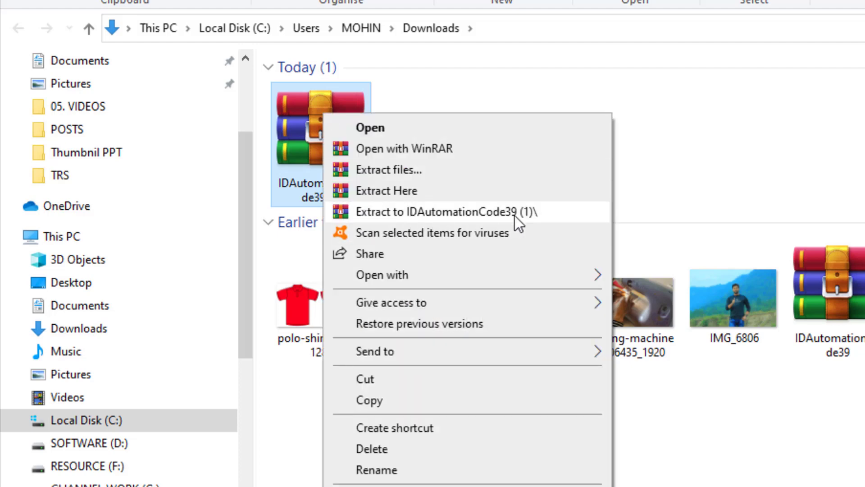
{"action": "left_click", "coordinate": [447, 208]}
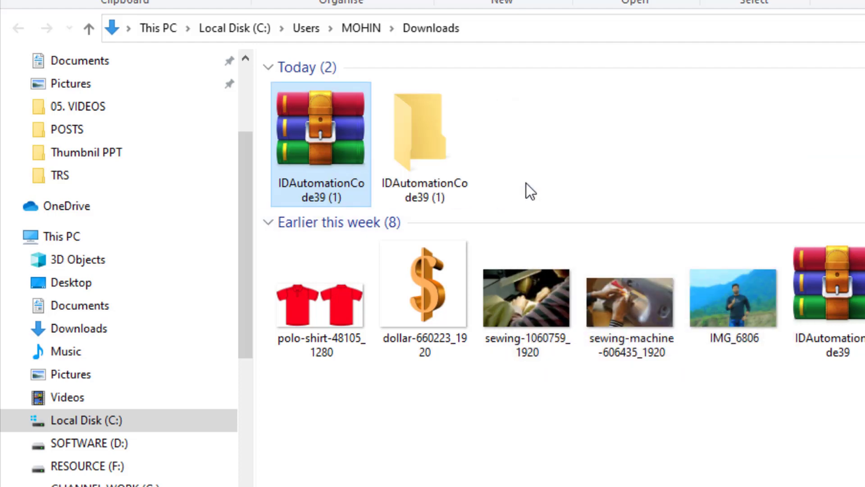
Open the extracted IDAutomationCode39 (1) folder and select the INSTALL application
{"action": "left_click", "coordinate": [427, 141]}
{"action": "double_click", "coordinate": [426, 141]}
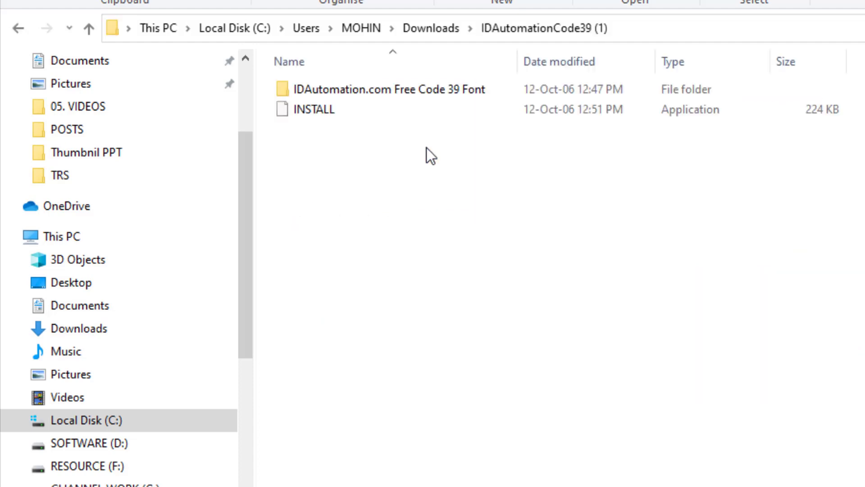
{"action": "left_click", "coordinate": [312, 112]}
{"action": "left_click", "coordinate": [334, 118]}
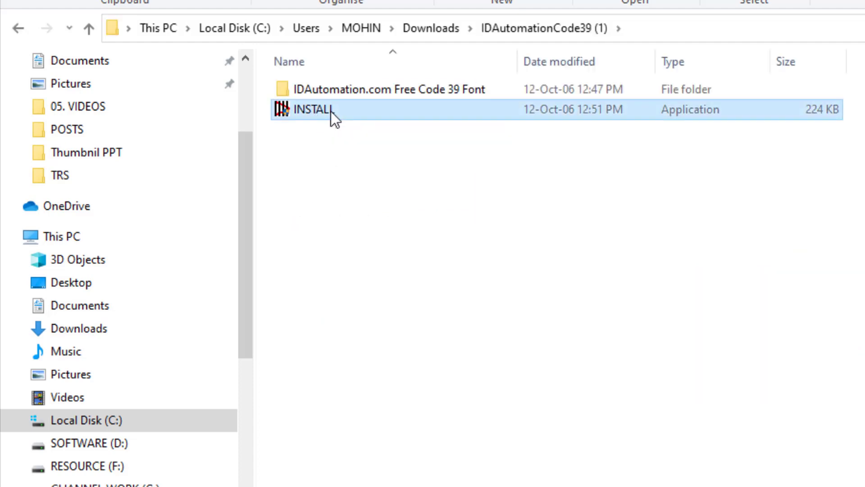
Run the IDAutomation installer, accept the license, and finish installing the Code 39 font
{"action": "double_click", "coordinate": [332, 113]}
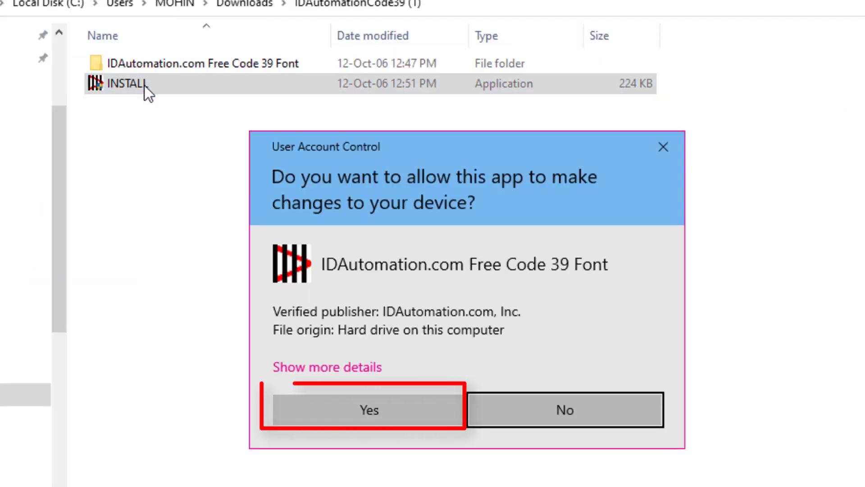
{"action": "left_click", "coordinate": [367, 409]}
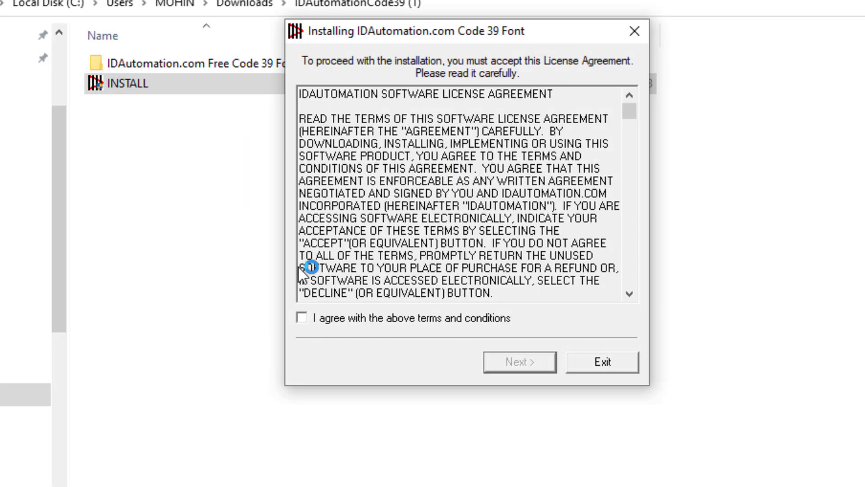
{"action": "key", "text": "space"}
{"action": "key", "text": "Return"}
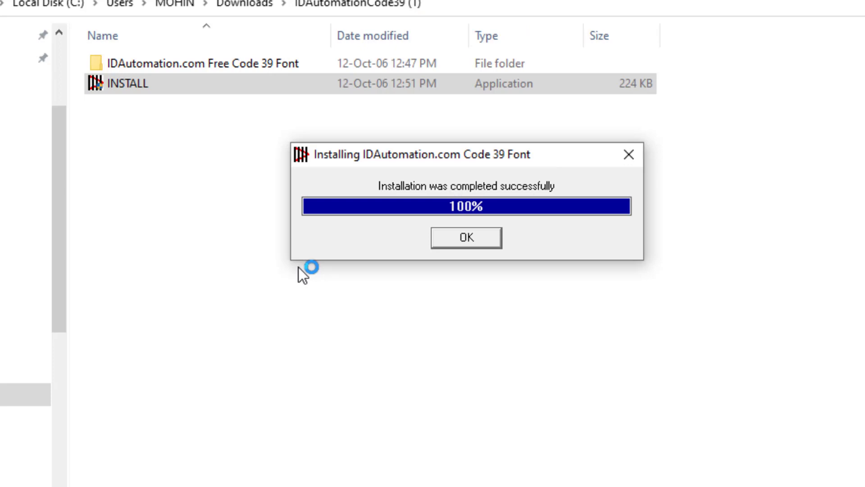
{"action": "key", "text": "Return"}
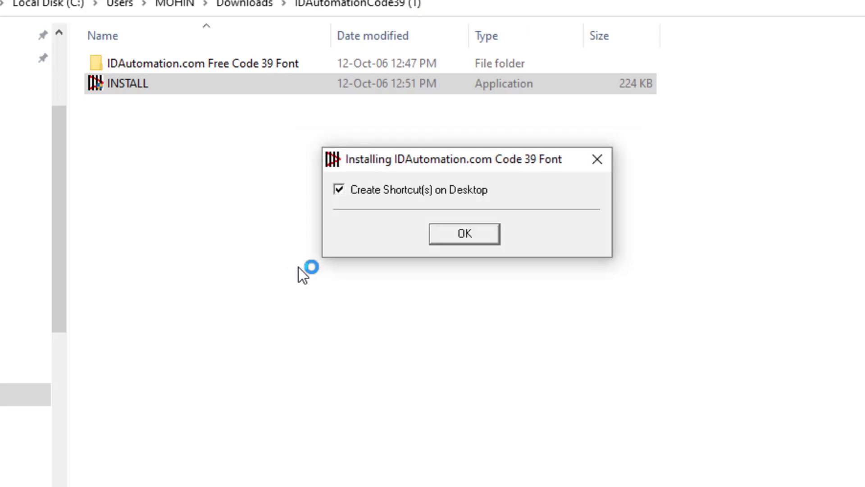
{"action": "key", "text": "Return"}
Enter 456744, 34567 and D457845 into cells H7, H8 and H9 of the blank workbook
{"action": "left_click", "coordinate": [435, 477]}
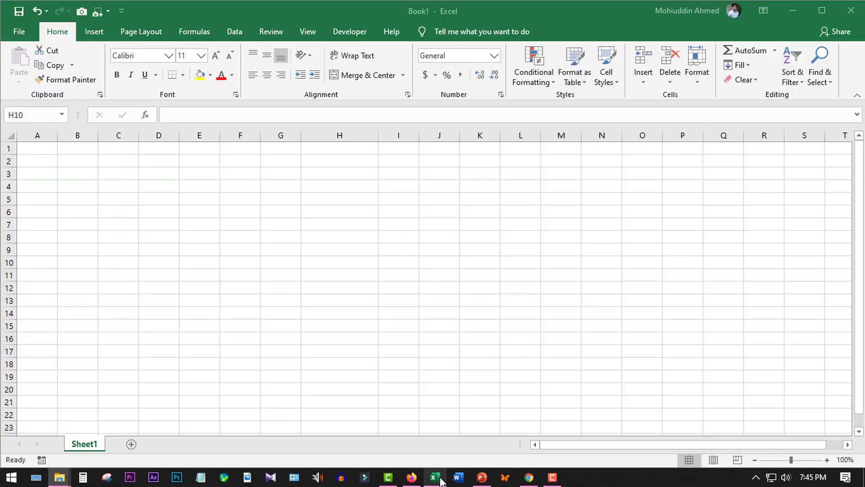
{"action": "left_click", "coordinate": [342, 241]}
{"action": "left_click", "coordinate": [352, 290]}
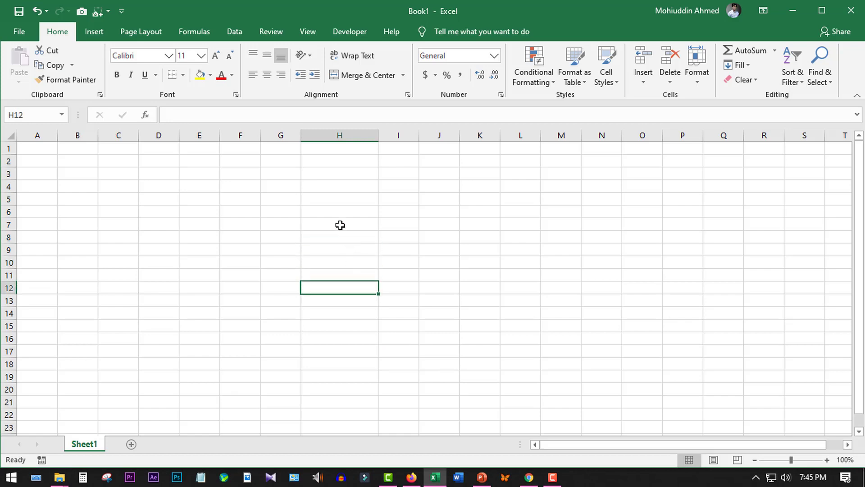
{"action": "left_click", "coordinate": [340, 224]}
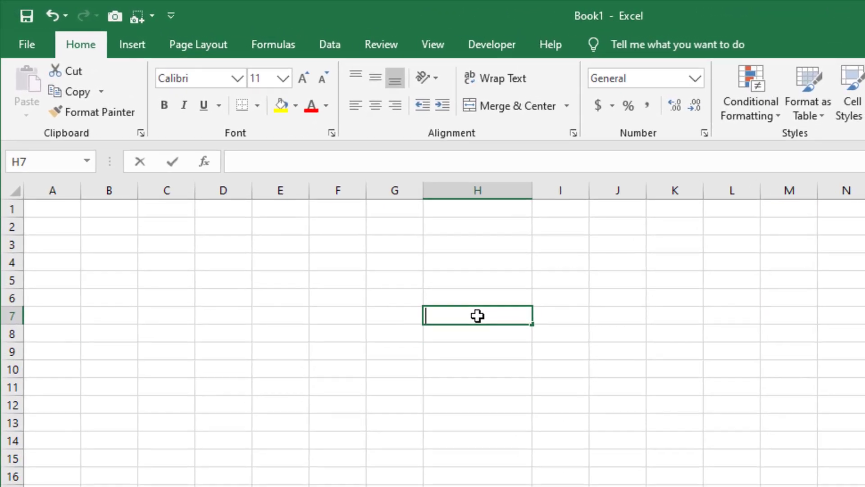
{"action": "type", "text": "456744"}
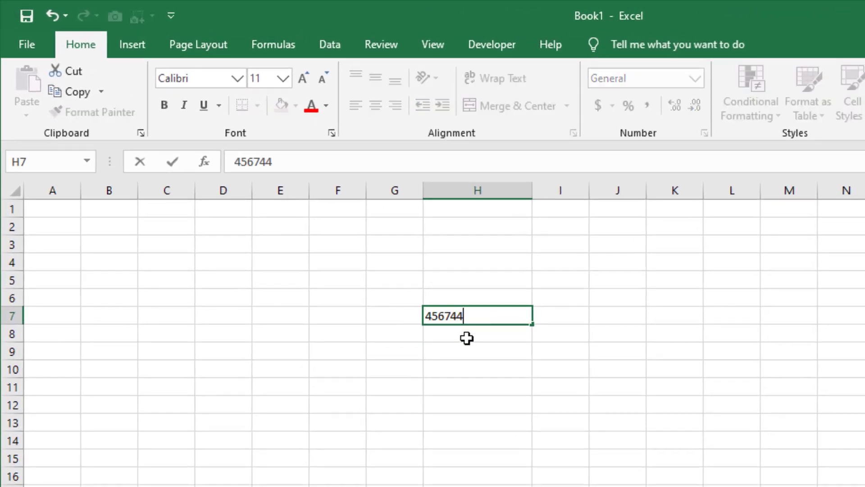
{"action": "key", "text": "Return"}
{"action": "type", "text": "34567"}
{"action": "key", "text": "Return"}
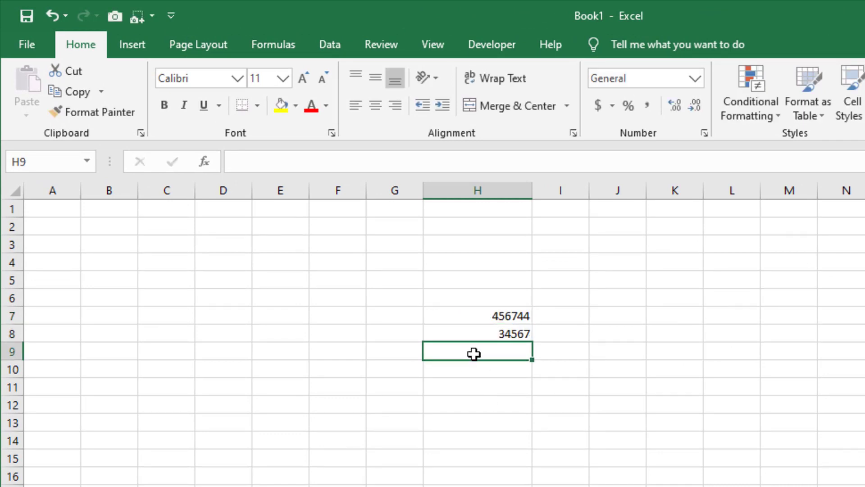
{"action": "type", "text": "d45"}
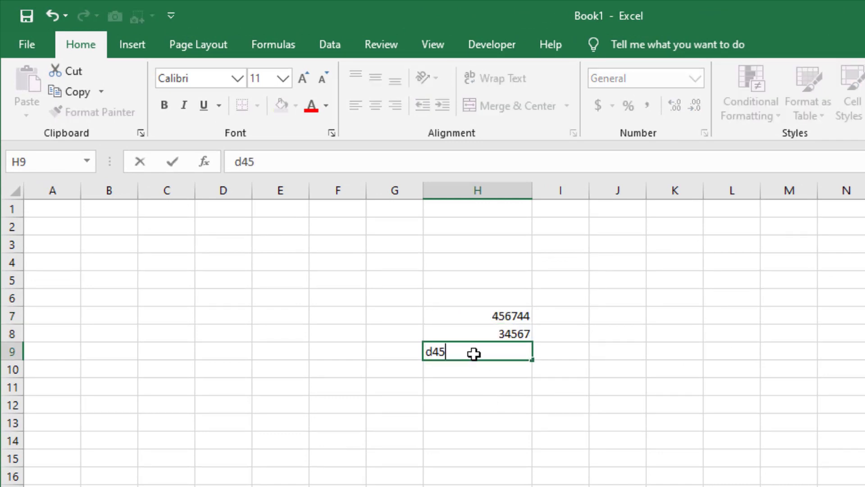
{"action": "type", "text": "7845"}
{"action": "left_click", "coordinate": [498, 378]}
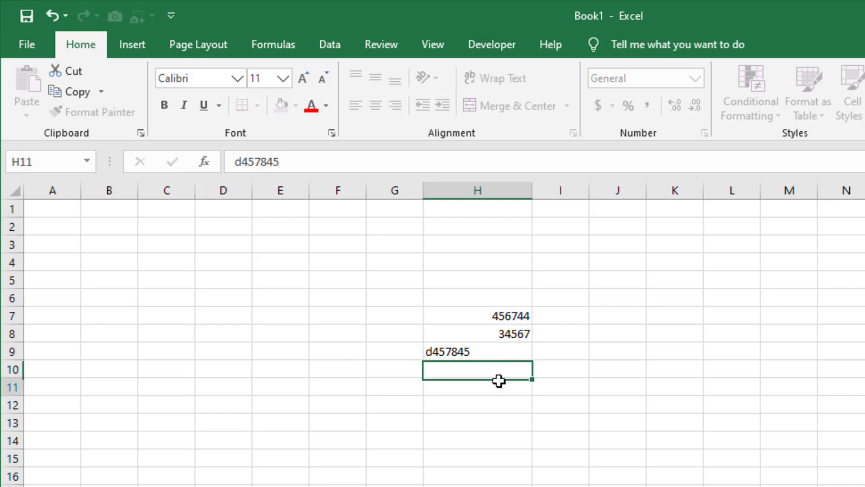
Apply the IDAutomation Code 39 barcode font to cells H7:H9
{"action": "left_click", "coordinate": [483, 351]}
{"action": "left_click", "coordinate": [478, 368]}
{"action": "left_click", "coordinate": [481, 388]}
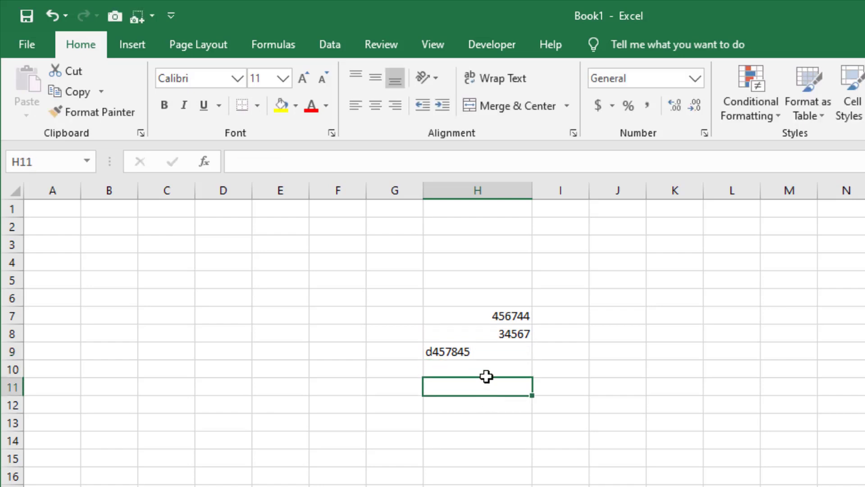
{"action": "left_click_drag", "start_coordinate": [477, 320], "coordinate": [473, 344]}
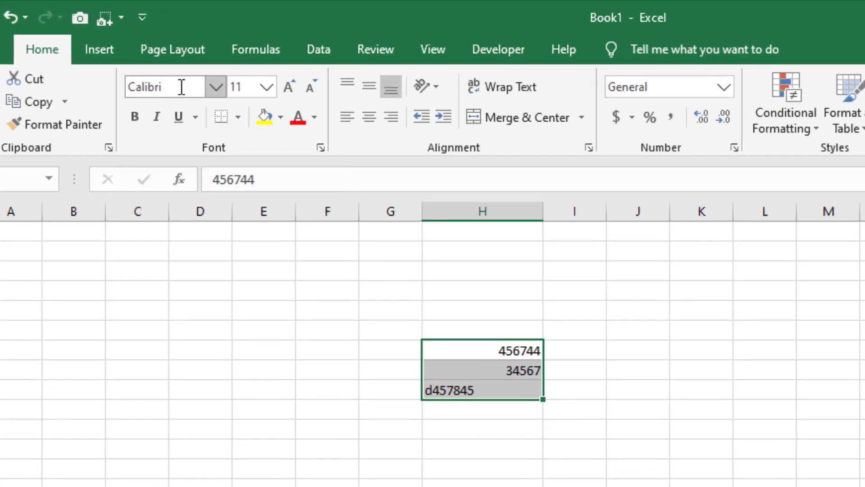
{"action": "left_click", "coordinate": [182, 87]}
{"action": "type", "text": "ID"}
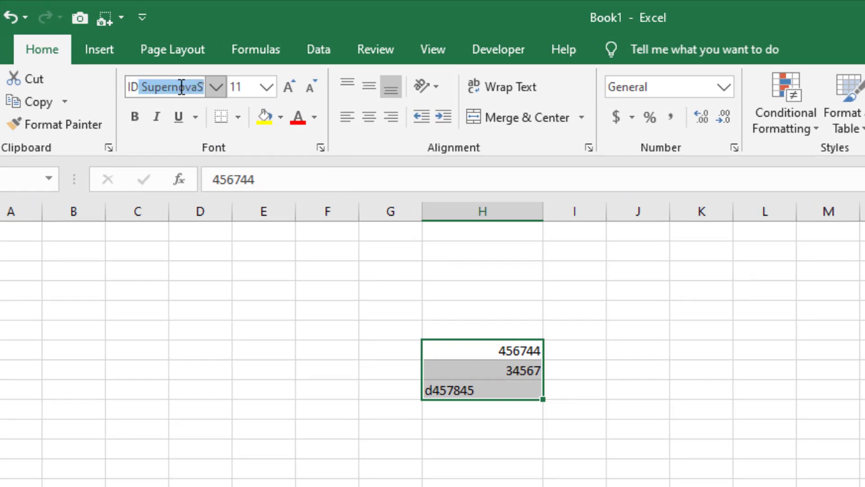
{"action": "key", "text": "BackSpace"}
{"action": "key", "text": "BackSpace"}
{"action": "type", "text": "AutomationI"}
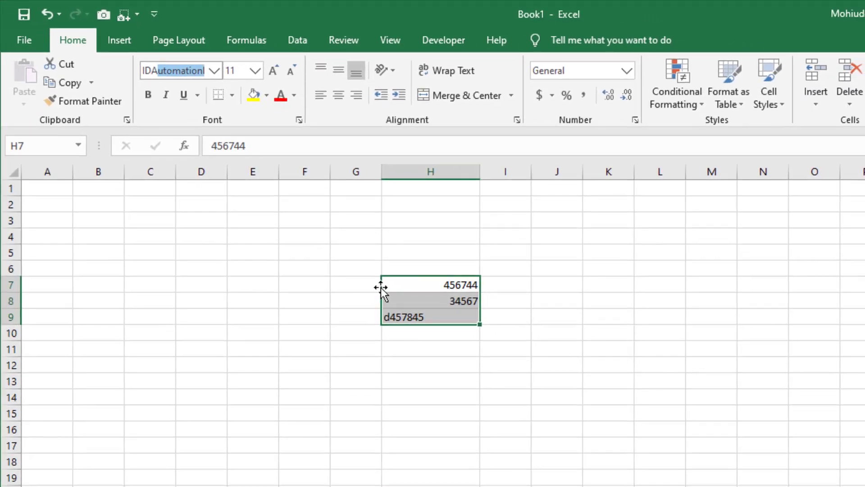
{"action": "key", "text": "Return"}
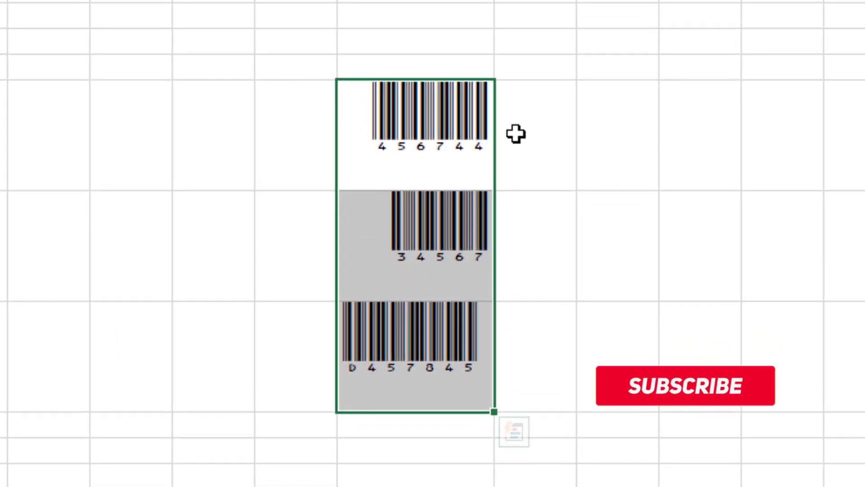
Check the three barcode cells to confirm they encode 456744, 34567 and D457845
{"action": "left_click", "coordinate": [516, 134]}
{"action": "left_click", "coordinate": [426, 126]}
{"action": "left_click", "coordinate": [421, 230]}
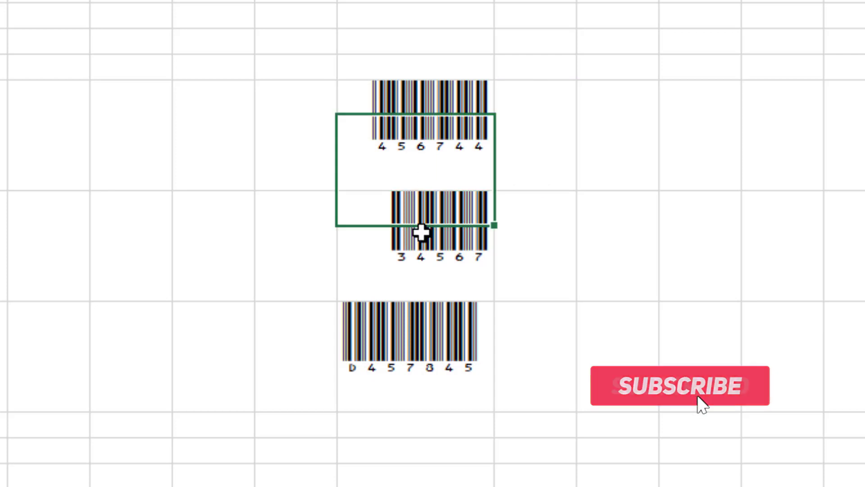
{"action": "left_click", "coordinate": [388, 366]}
{"action": "left_click", "coordinate": [419, 153]}
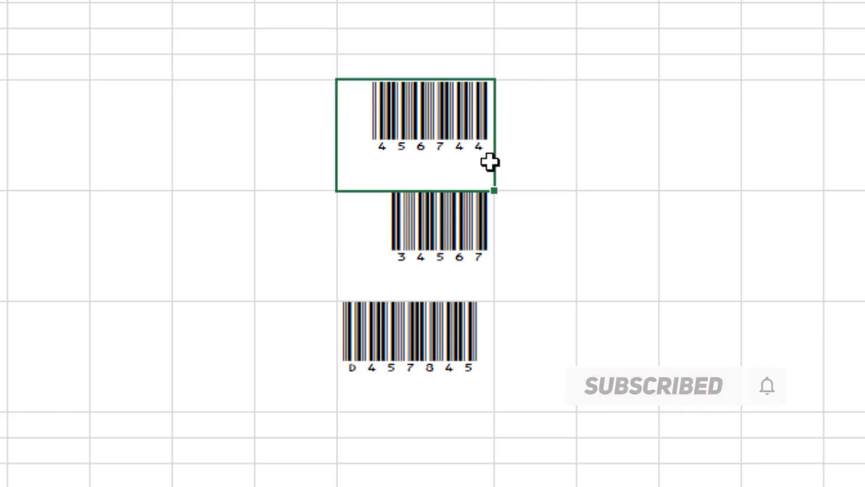
{"action": "left_click", "coordinate": [522, 149]}
{"action": "left_click", "coordinate": [412, 116]}
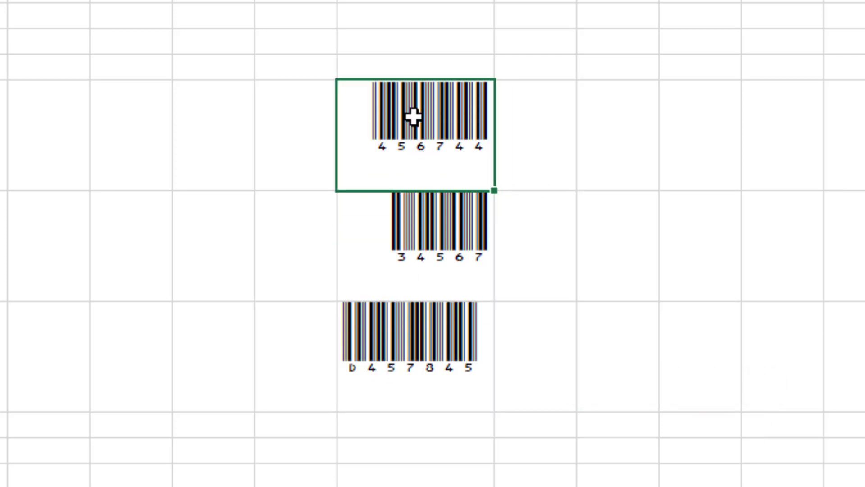
{"action": "left_click", "coordinate": [400, 222]}
{"action": "left_click", "coordinate": [396, 363]}
{"action": "left_click", "coordinate": [409, 451]}
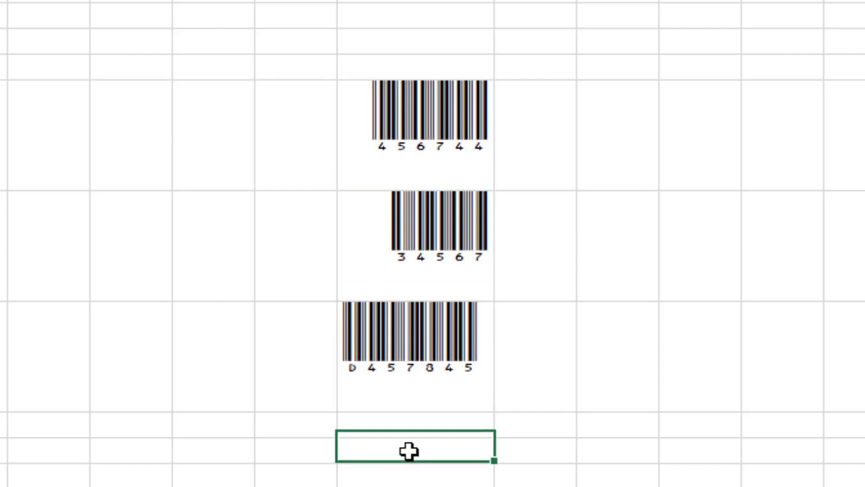
{"action": "left_click", "coordinate": [410, 358]}
{"action": "left_click", "coordinate": [405, 112]}
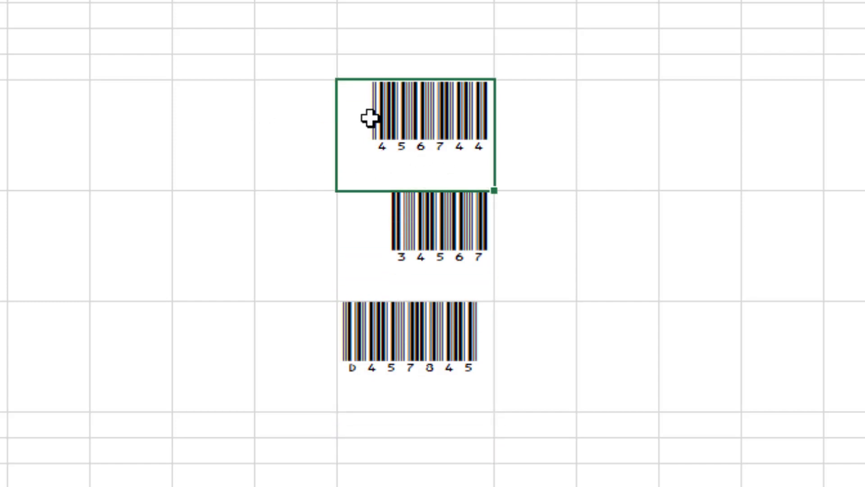
{"action": "left_click", "coordinate": [421, 210]}
{"action": "left_click", "coordinate": [413, 128]}
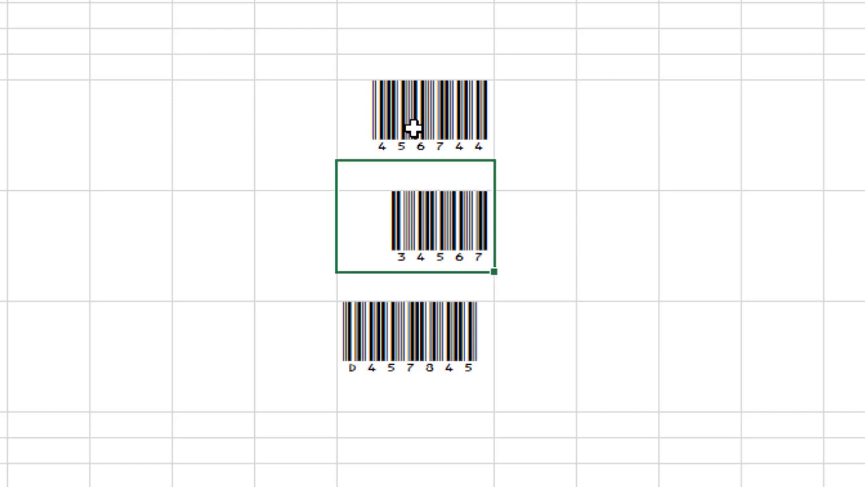
{"action": "left_click", "coordinate": [413, 128]}
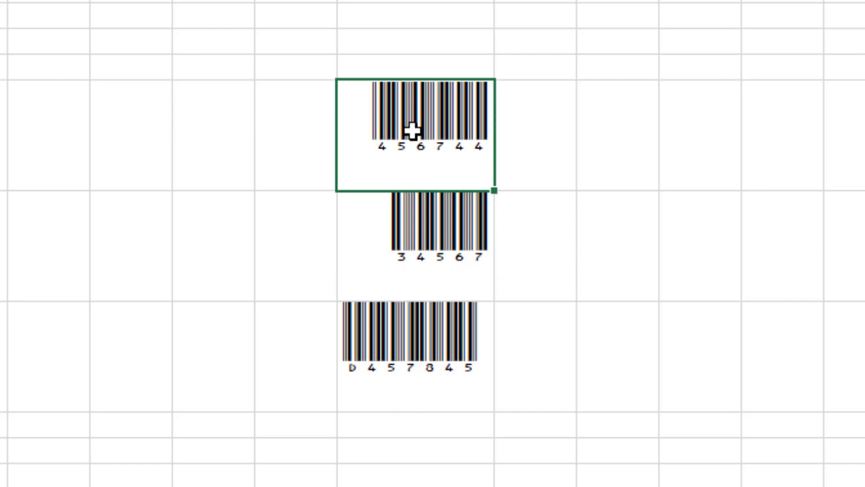
Change the value in H7 to 57689405, widening its barcode
{"action": "type", "text": "57689"}
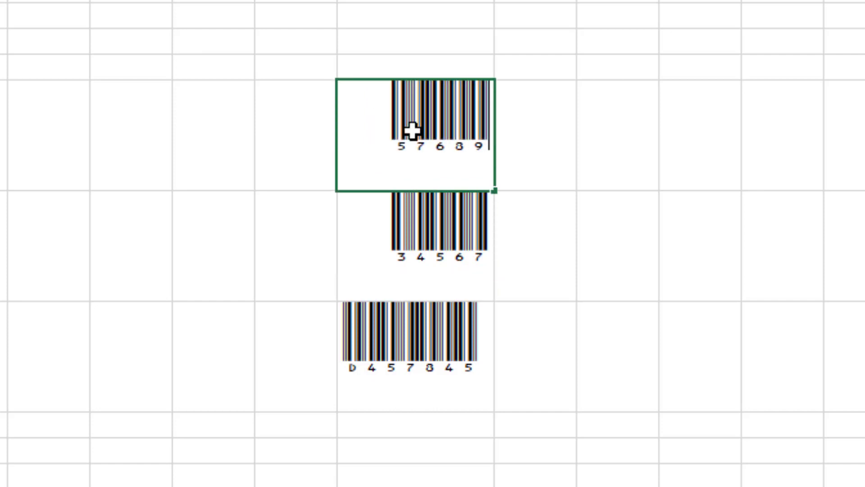
{"action": "type", "text": "405"}
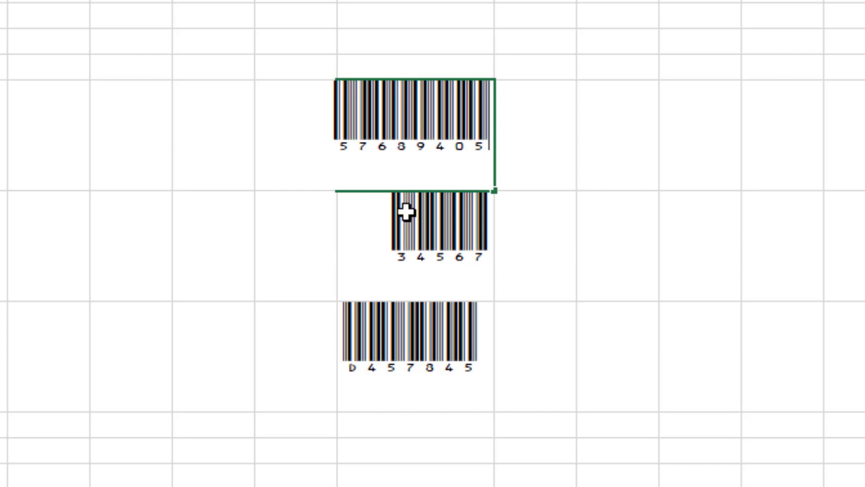
{"action": "left_click", "coordinate": [406, 213]}
{"action": "left_click", "coordinate": [415, 145]}
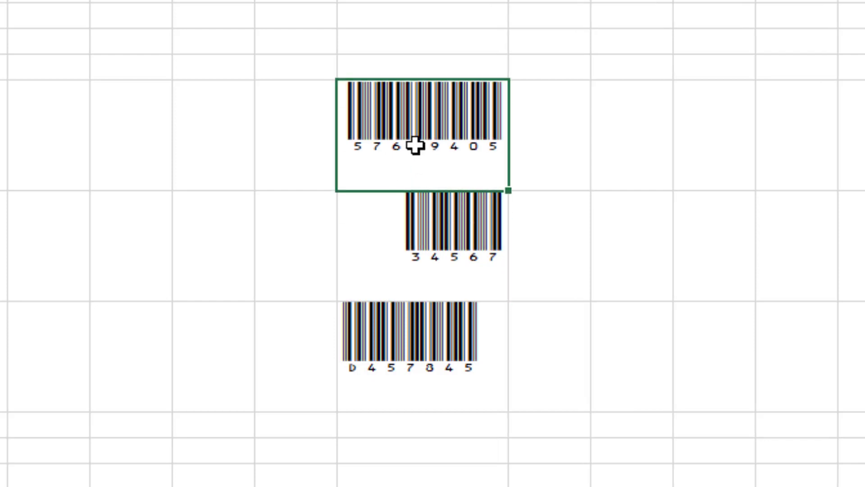
Copy the 57689405 barcode cell H7
{"action": "left_click", "coordinate": [539, 145]}
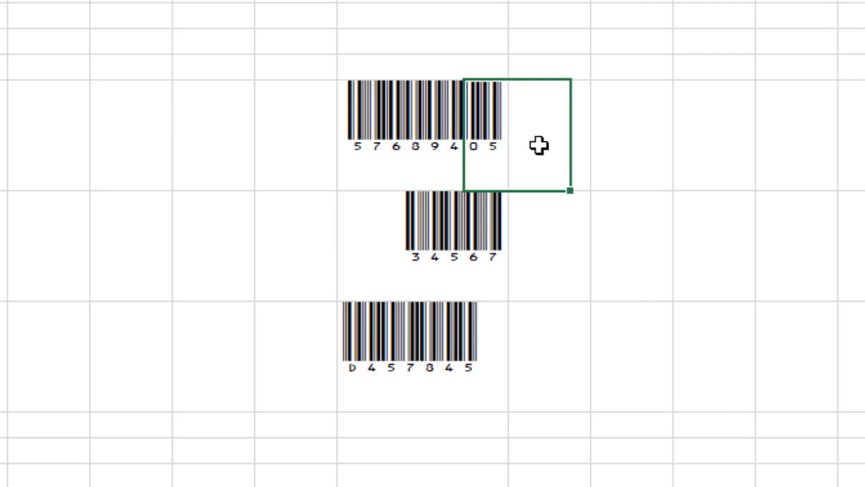
{"action": "left_click", "coordinate": [403, 100]}
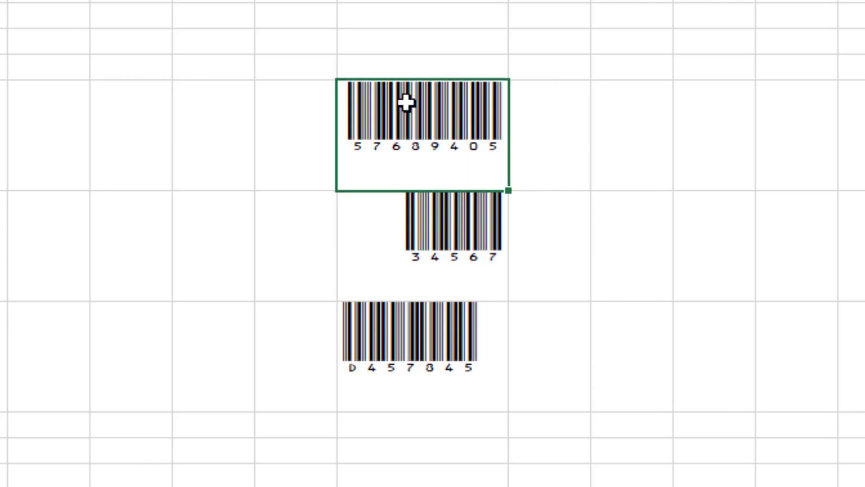
{"action": "right_click", "coordinate": [406, 103]}
{"action": "left_click", "coordinate": [485, 88]}
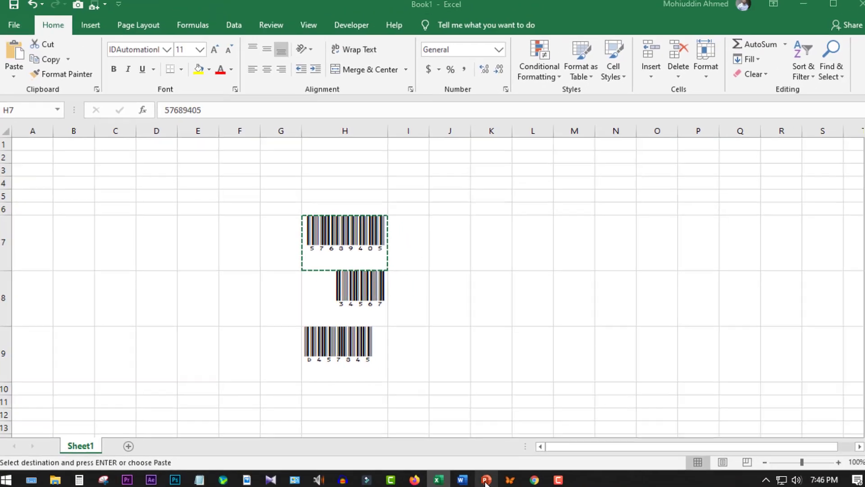
Paste the 57689405 barcode onto PowerPoint slide 2 as a picture, placed toward the upper right
{"action": "left_click", "coordinate": [481, 478]}
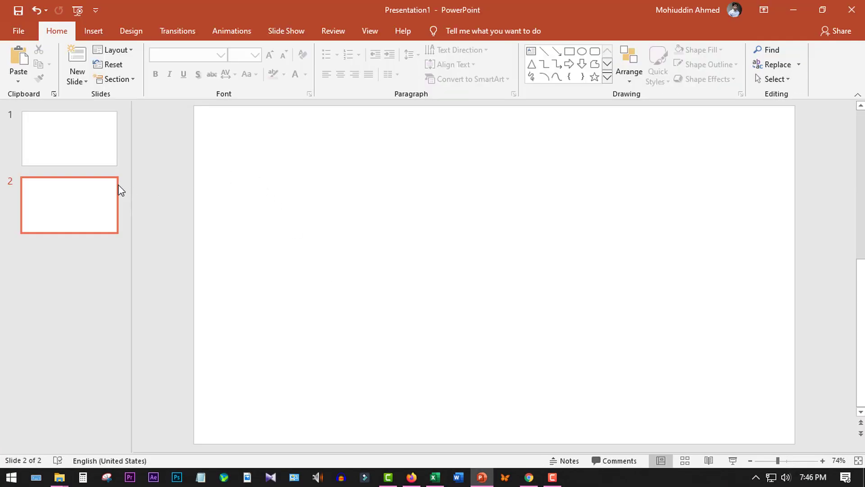
{"action": "right_click", "coordinate": [322, 163]}
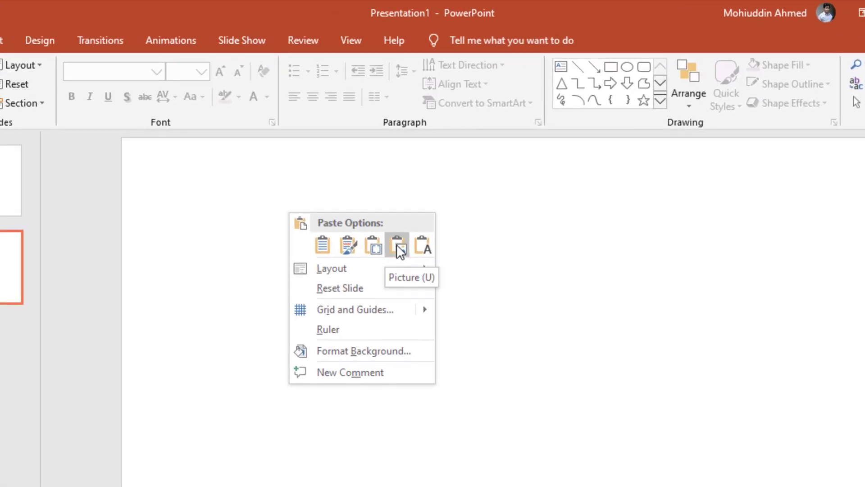
{"action": "left_click", "coordinate": [399, 245]}
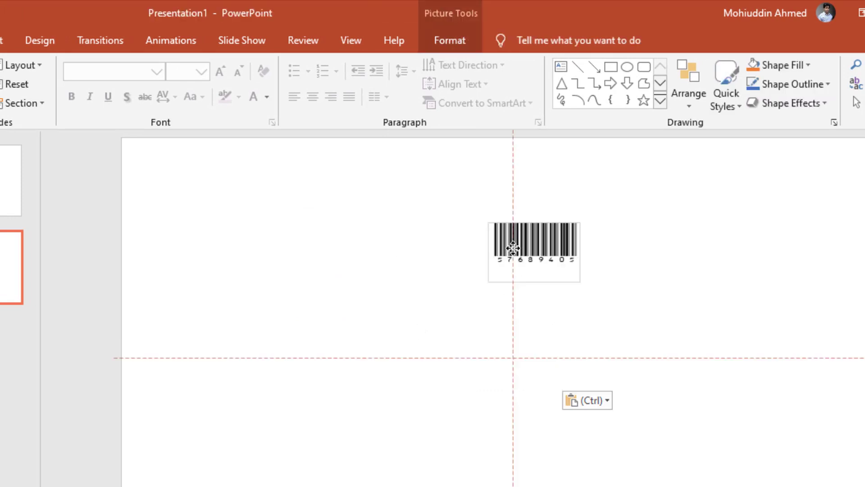
{"action": "mouse_move", "coordinate": [531, 269]}
{"action": "left_mouse_down"}
{"action": "mouse_move", "coordinate": [521, 241]}
{"action": "mouse_move", "coordinate": [546, 289]}
{"action": "mouse_move", "coordinate": [552, 273]}
{"action": "left_mouse_up"}
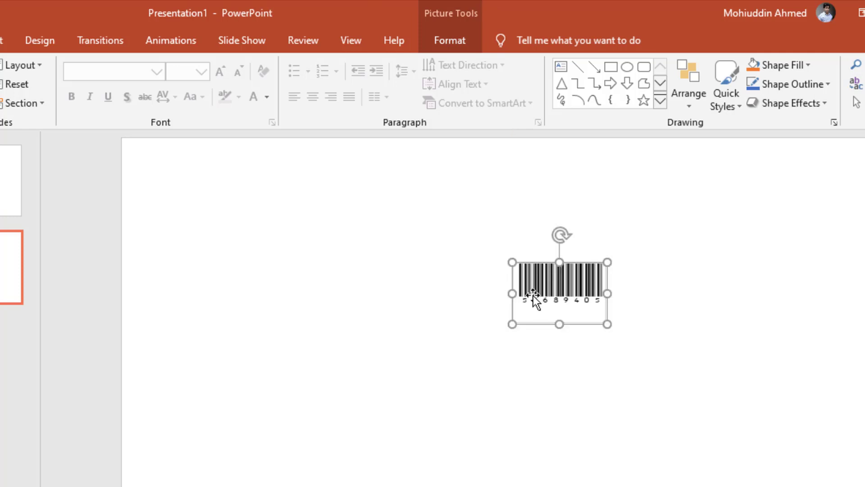
{"action": "left_click", "coordinate": [498, 257]}
{"action": "left_click", "coordinate": [540, 284]}
Save the barcode picture to the Desktop as a PNG file named barcode
{"action": "right_click", "coordinate": [539, 283]}
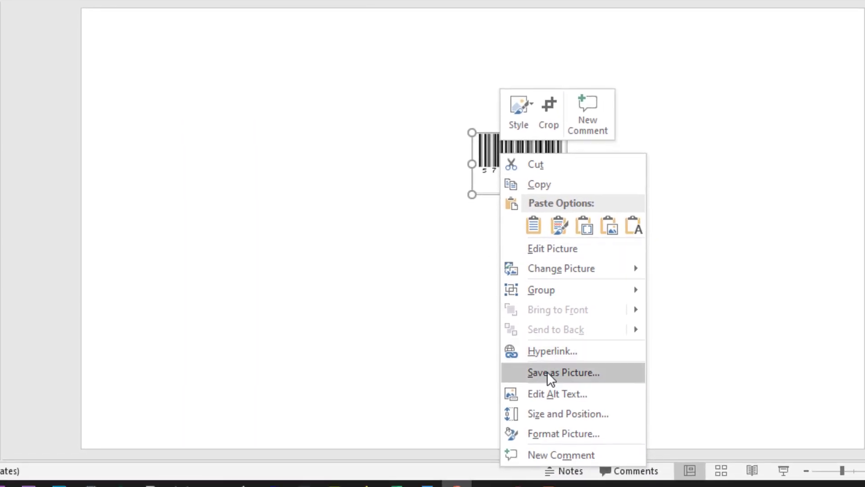
{"action": "left_click", "coordinate": [547, 371]}
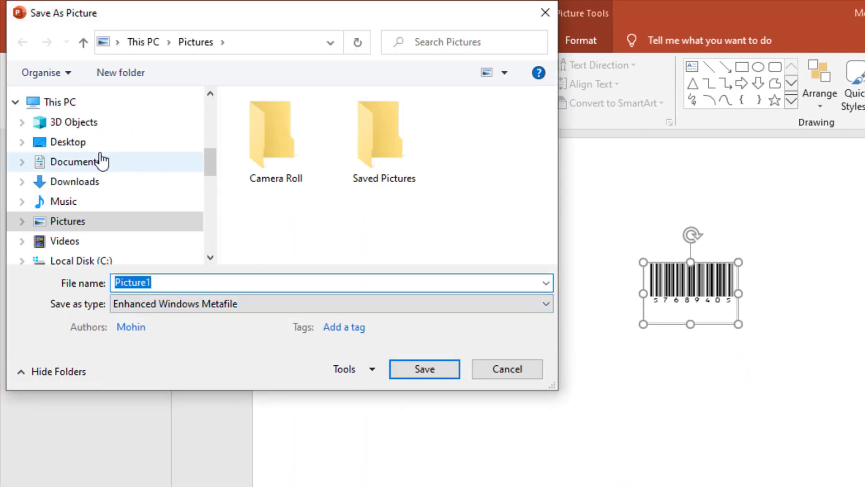
{"action": "left_click", "coordinate": [79, 143]}
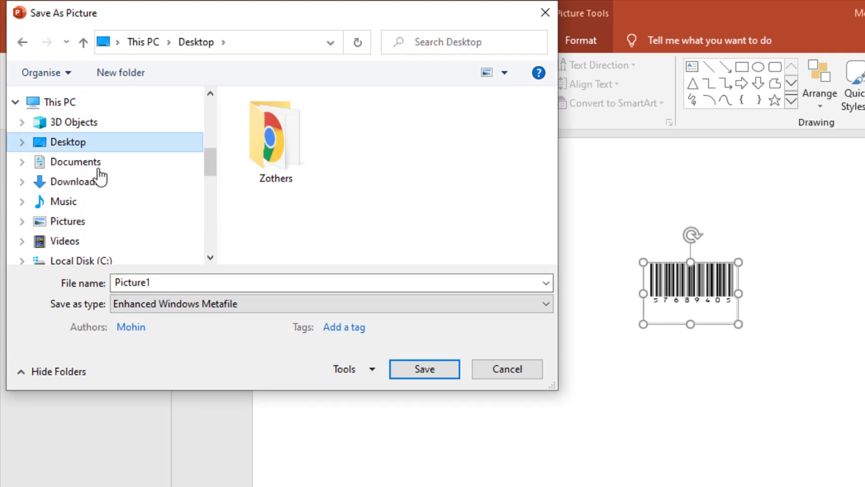
{"action": "double_click", "coordinate": [158, 283]}
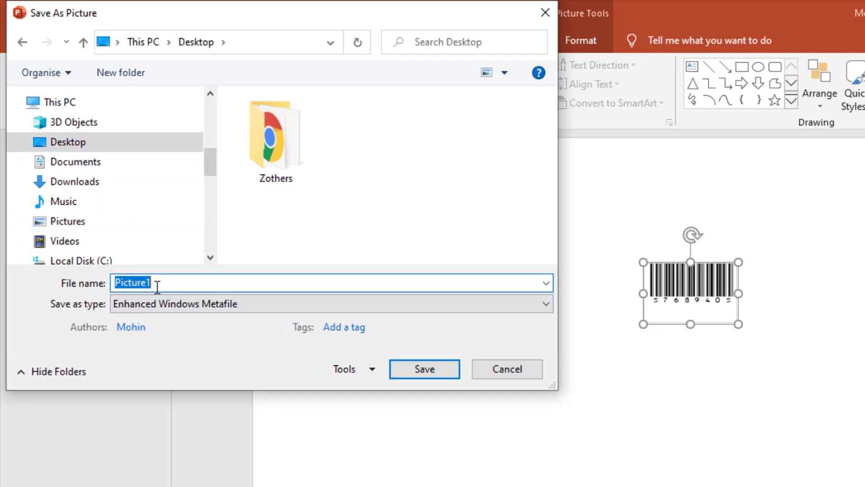
{"action": "type", "text": "barcode"}
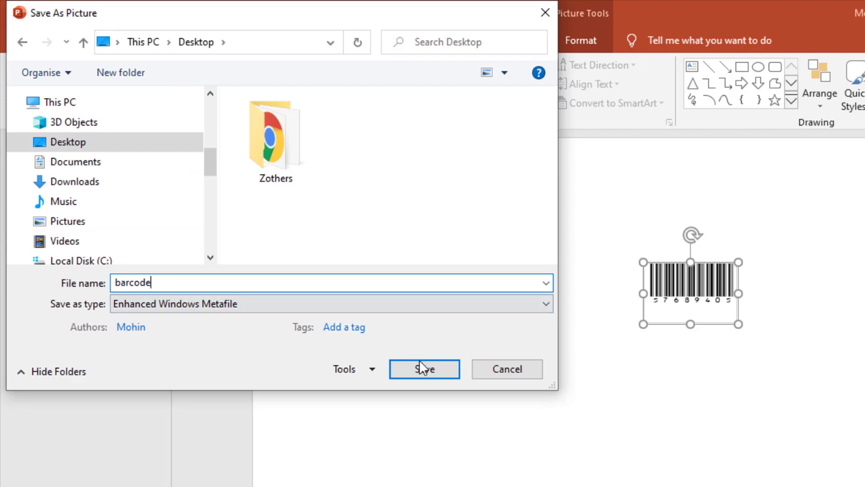
{"action": "left_click", "coordinate": [349, 304]}
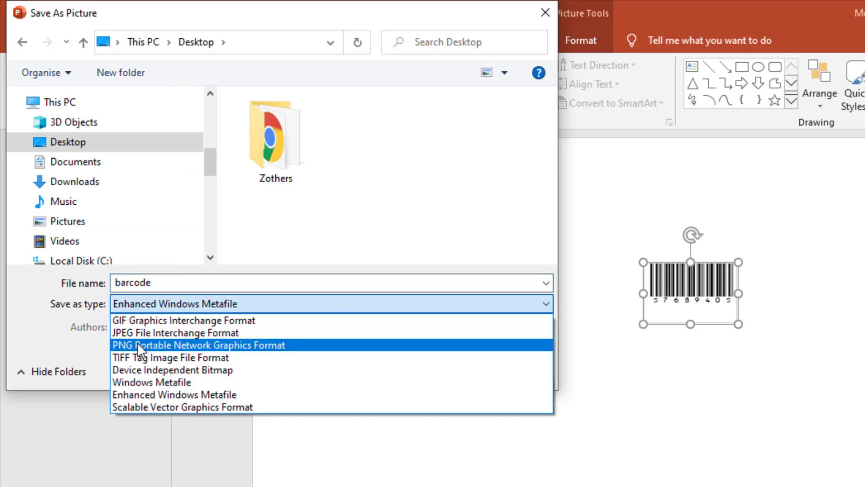
{"action": "left_click", "coordinate": [150, 342]}
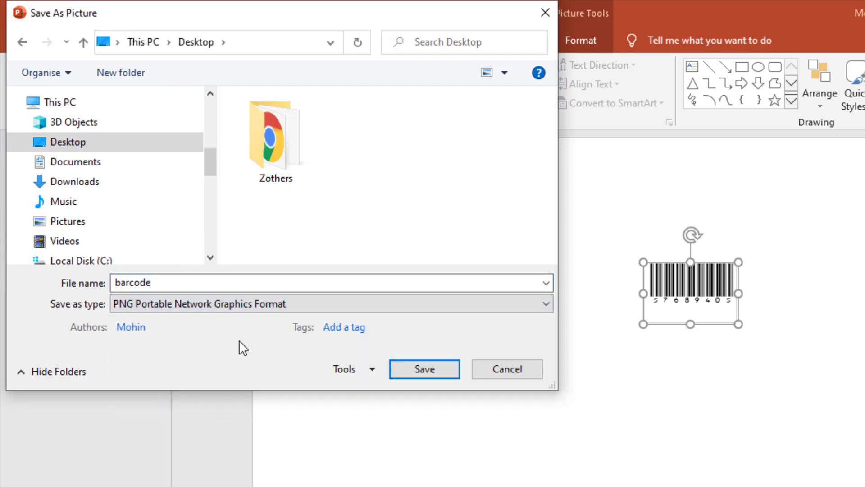
{"action": "left_click", "coordinate": [422, 367]}
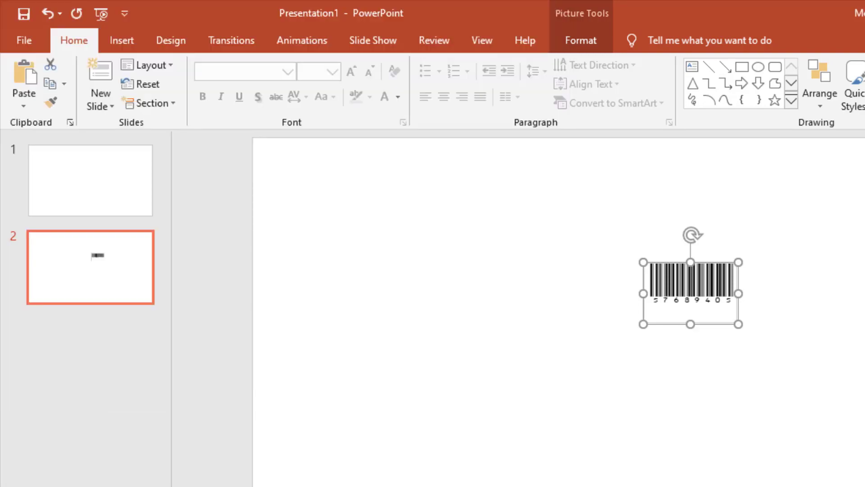
Minimize all windows, view barcode.png from the desktop in Photos, then close Photos
{"action": "left_click", "coordinate": [794, 9]}
{"action": "left_click", "coordinate": [794, 9]}
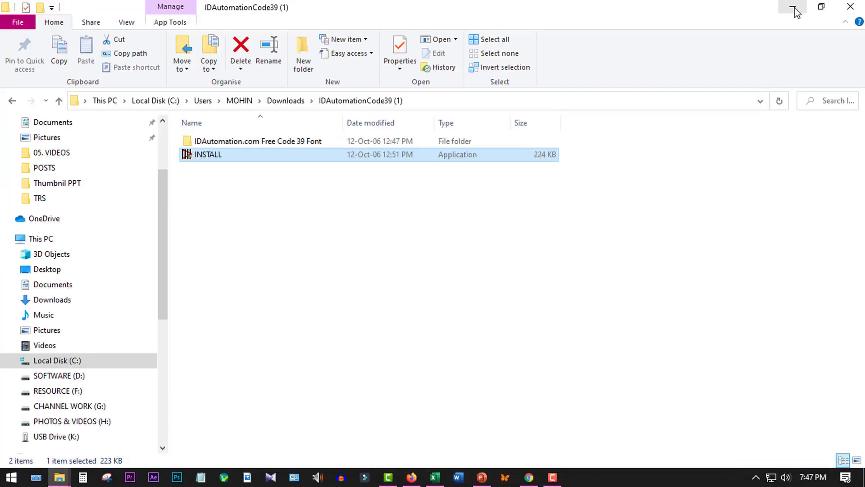
{"action": "left_click", "coordinate": [794, 9]}
{"action": "left_click", "coordinate": [795, 9]}
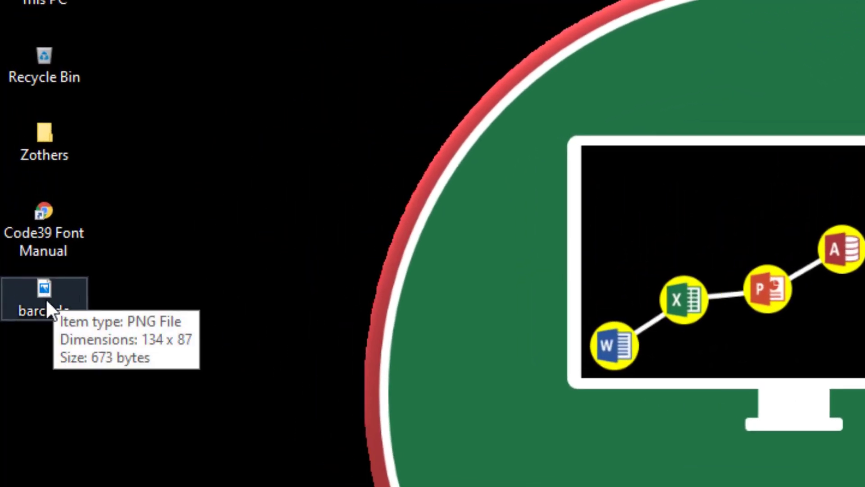
{"action": "double_click", "coordinate": [43, 295]}
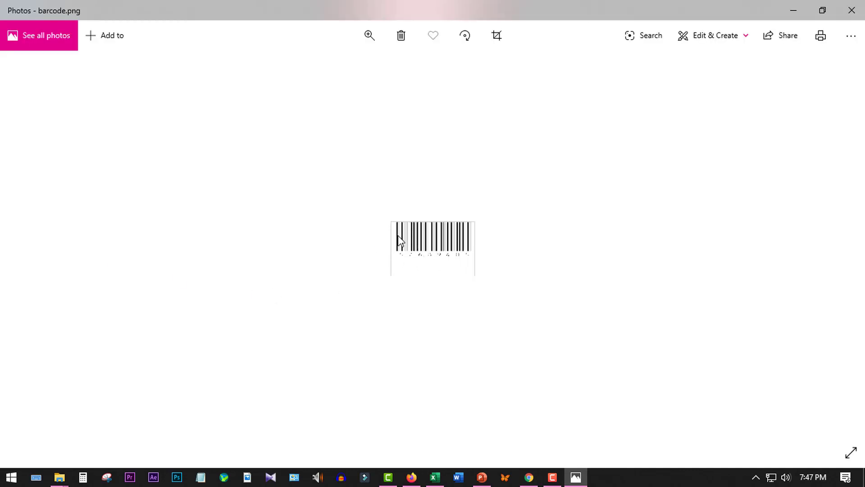
{"action": "left_click", "coordinate": [850, 10]}
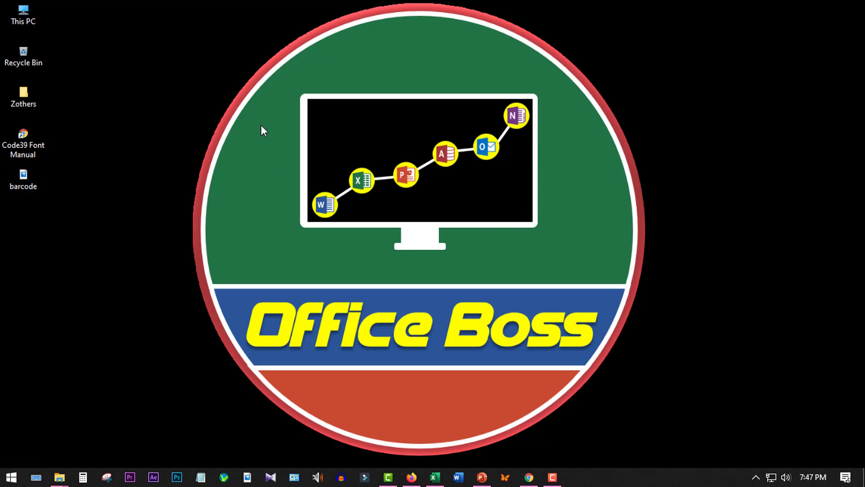